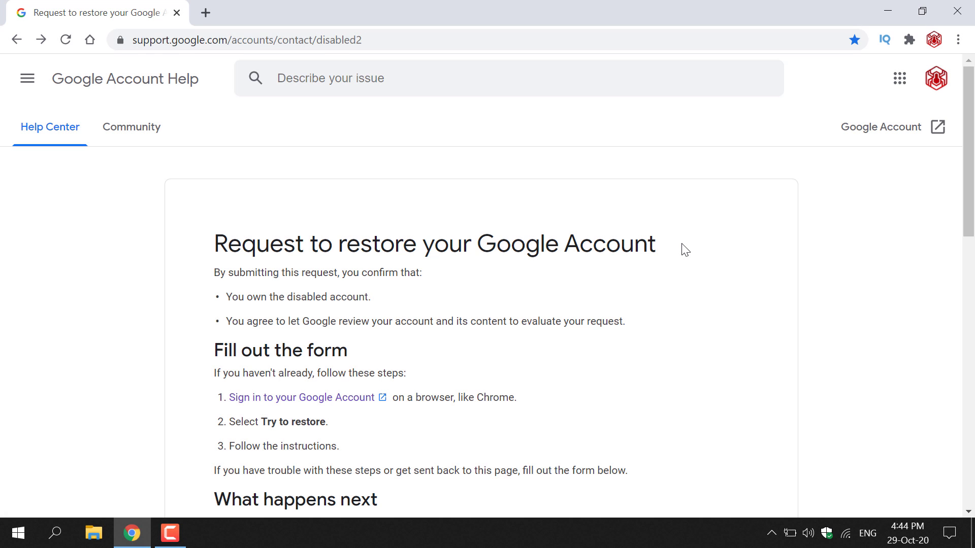
# - Reveal the full web address of the restore-account help page, then leave it unchanged
pyautogui.click(381, 38)
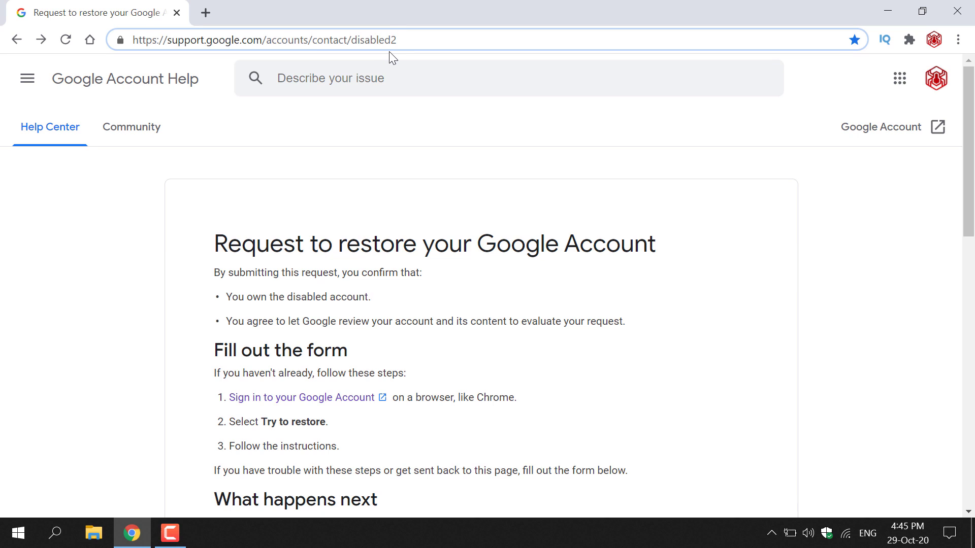
pyautogui.click(286, 123)
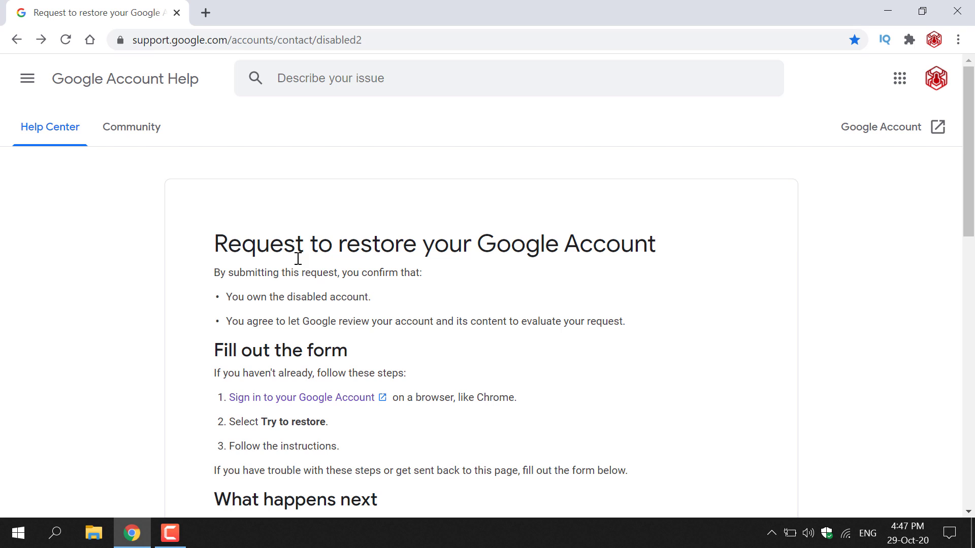
pyautogui.scroll(-1, 425, 298)
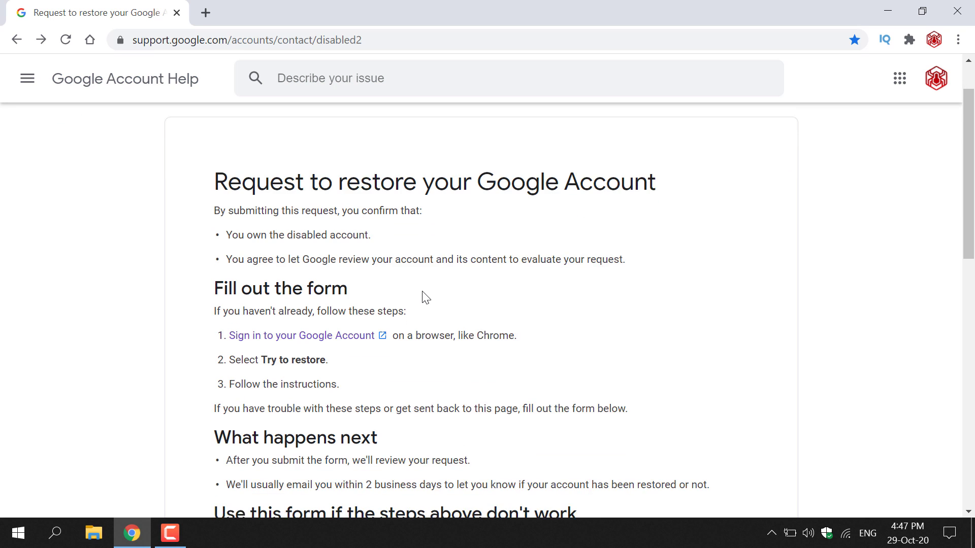
pyautogui.scroll(-1, 422, 296)
pyautogui.scroll(-1, 421, 296)
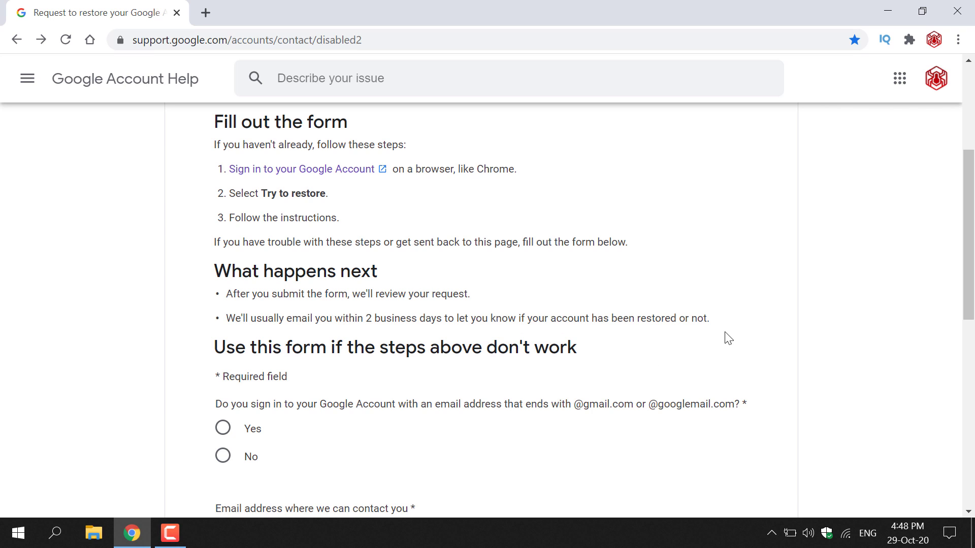
pyautogui.scroll(-1, 740, 303)
pyautogui.scroll(-2, 737, 303)
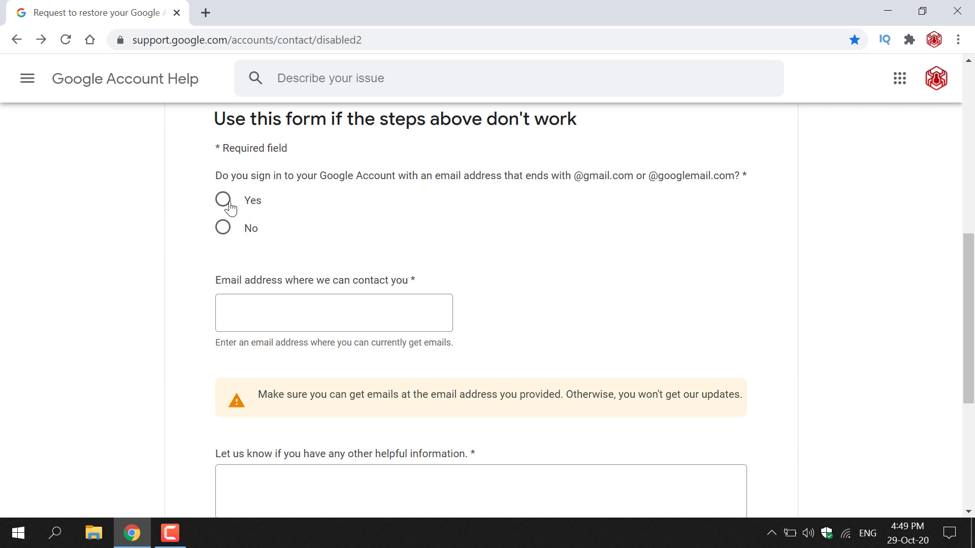
# - Answer Yes to the Gmail question, enter the disabled account's Gmail sign-in address, and move to the contact email field
pyautogui.click(223, 201)
pyautogui.scroll(-1, 343, 259)
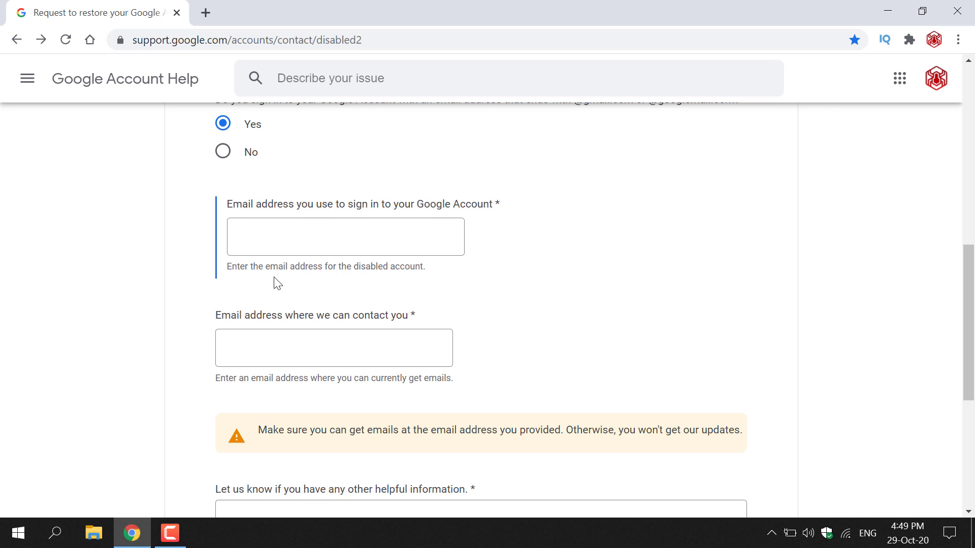
pyautogui.click(305, 239)
pyautogui.write('username')
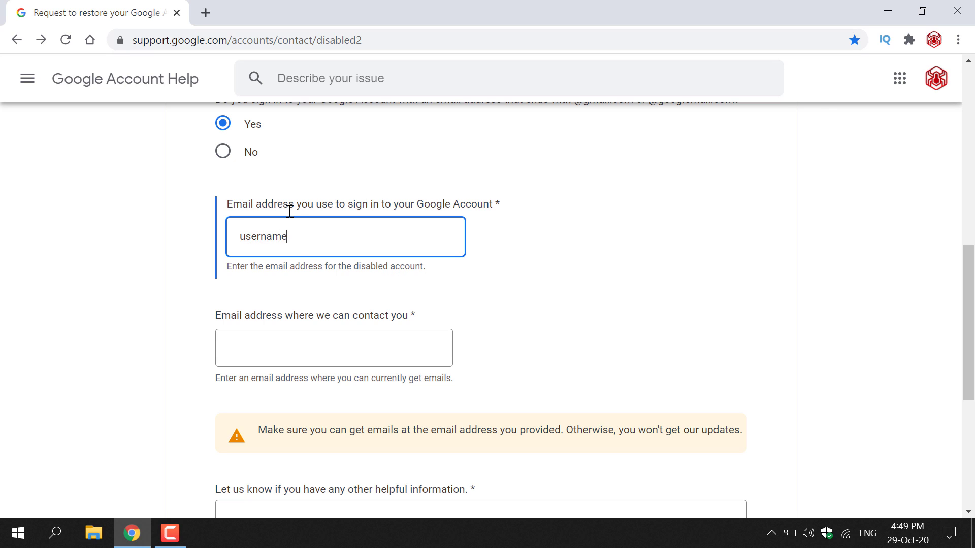
pyautogui.write('@gmail.com')
pyautogui.click(355, 343)
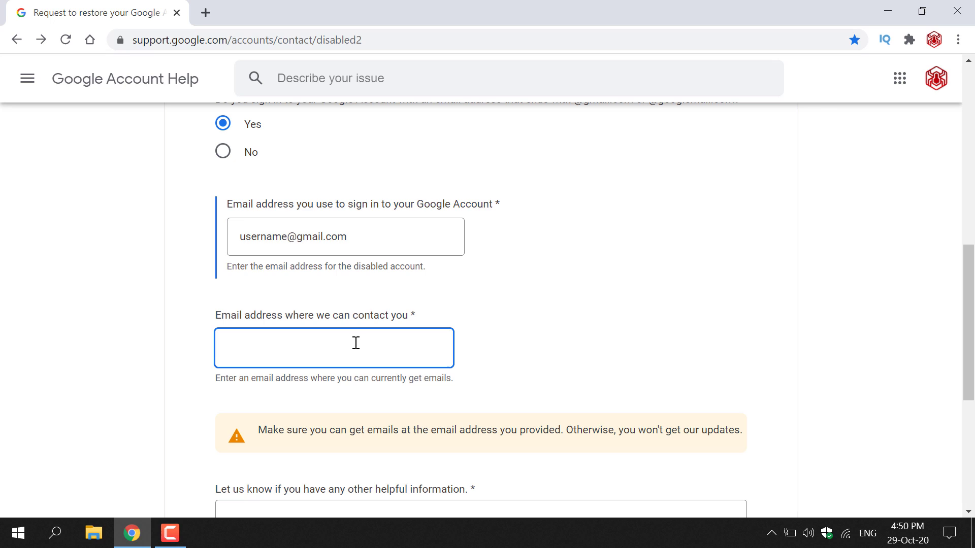
pyautogui.write('username@')
pyautogui.write('outlook.com')
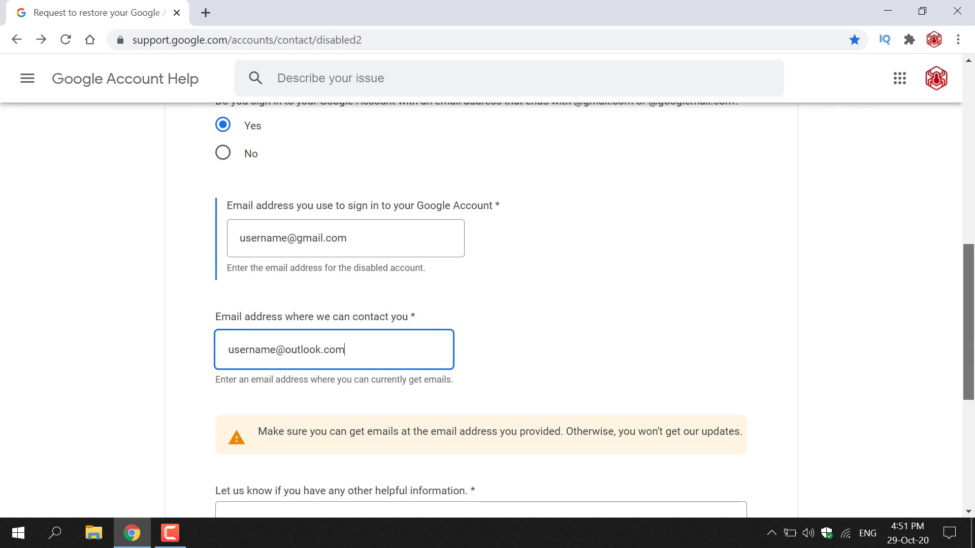
pyautogui.scroll(-2, 419, 366)
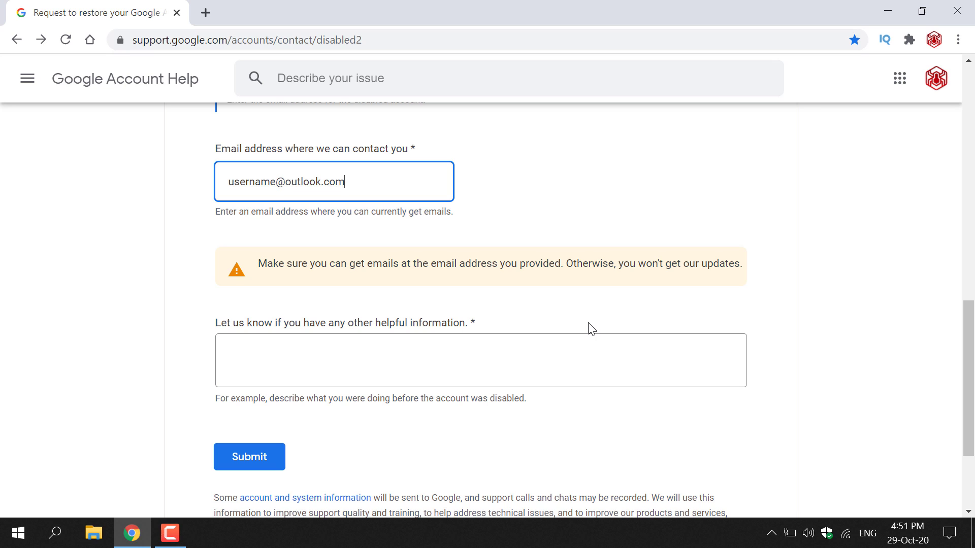
pyautogui.scroll(-1, 589, 328)
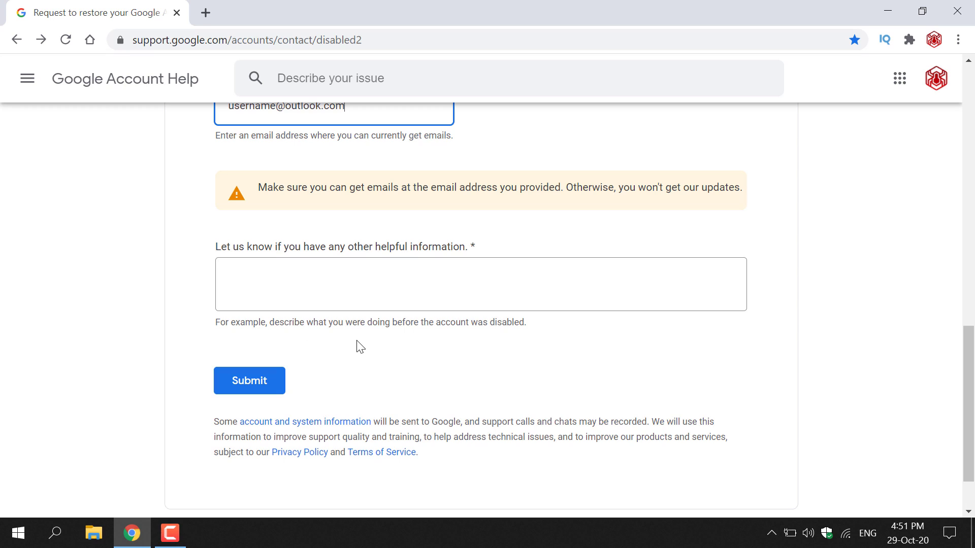
# - Write in the helpful-information box that the account was compromised while watching YouTube, correcting the first attempt
pyautogui.click(322, 283)
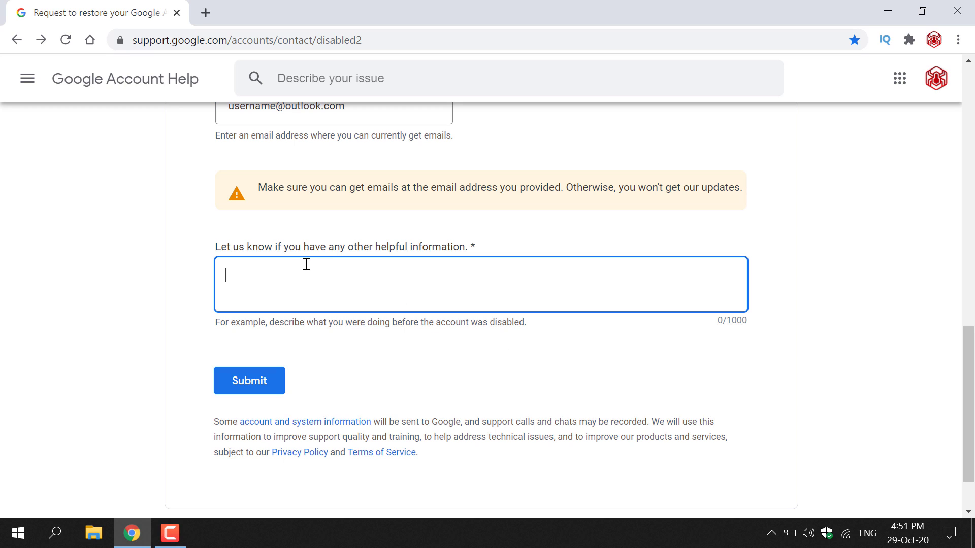
pyautogui.write('writi')
pyautogui.write('ng email')
pyautogui.press('BackSpace')
pyautogui.press('BackSpace')
pyautogui.press('BackSpace')
pyautogui.press('BackSpace')
pyautogui.press('BackSpace')
pyautogui.write('at')
pyautogui.write('ching youtube')
pyautogui.write(', ')
pyautogui.write('my go')
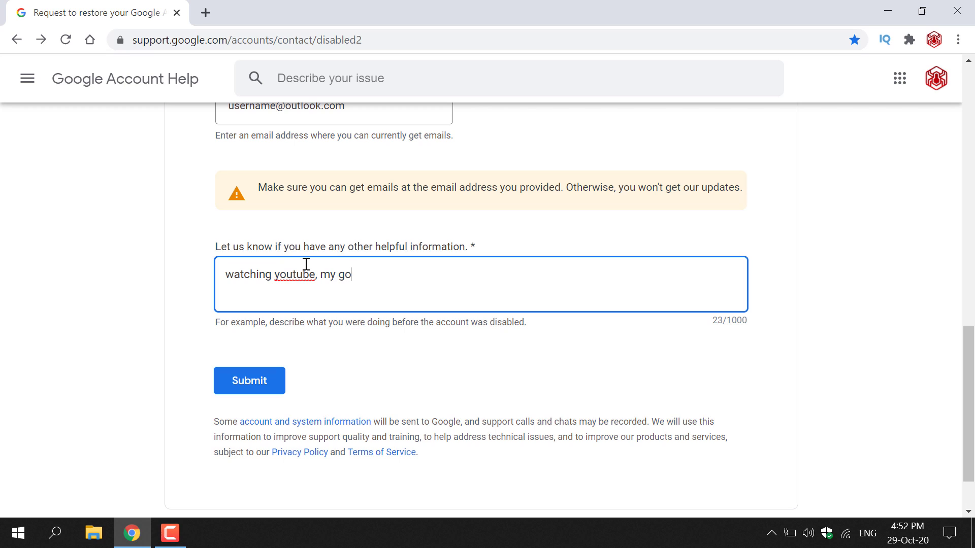
pyautogui.write('ogle account was')
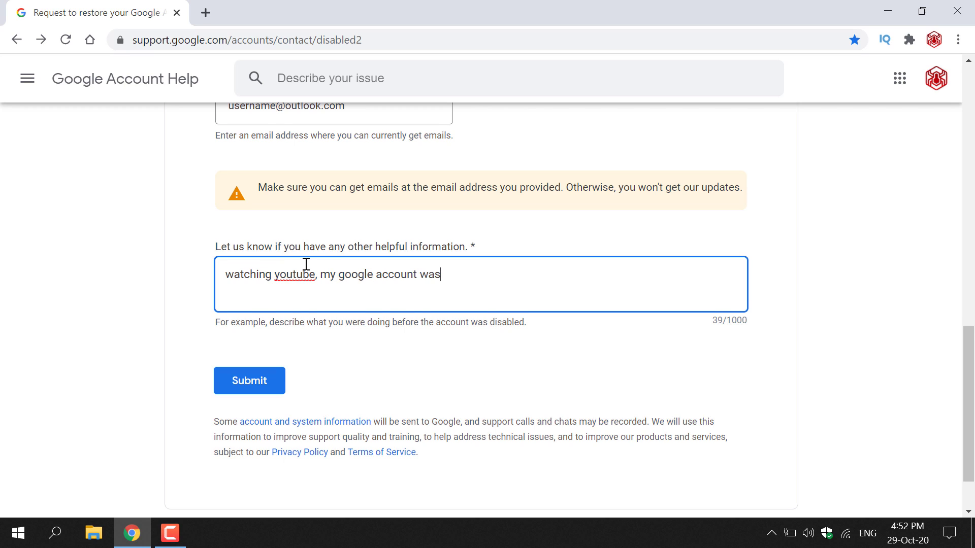
pyautogui.write(' compromised')
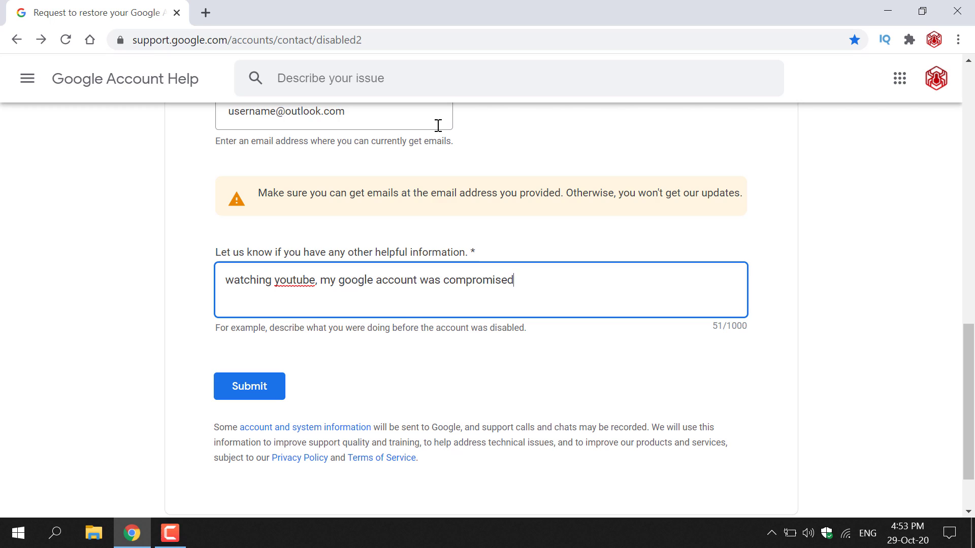
pyautogui.write('.')
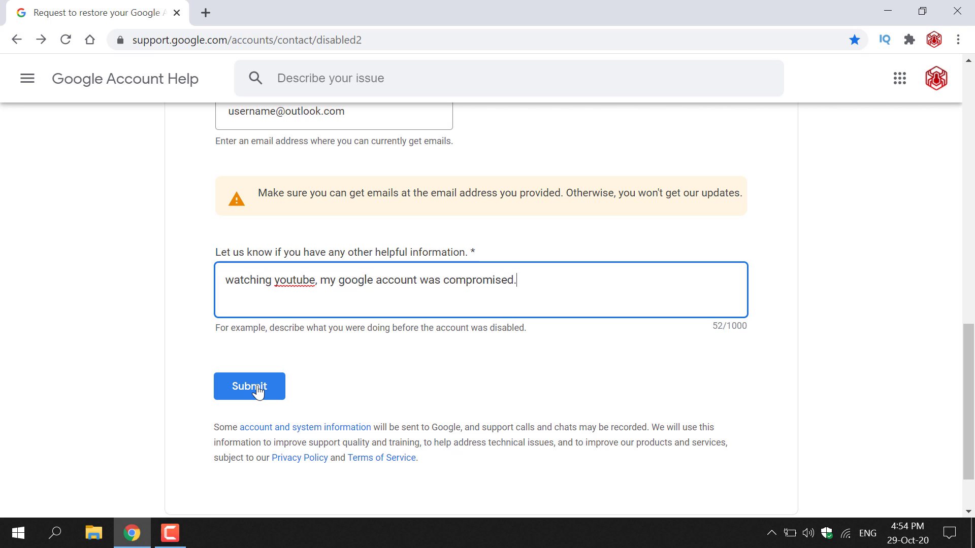
# - Submit the completed restore request
pyautogui.click(258, 390)
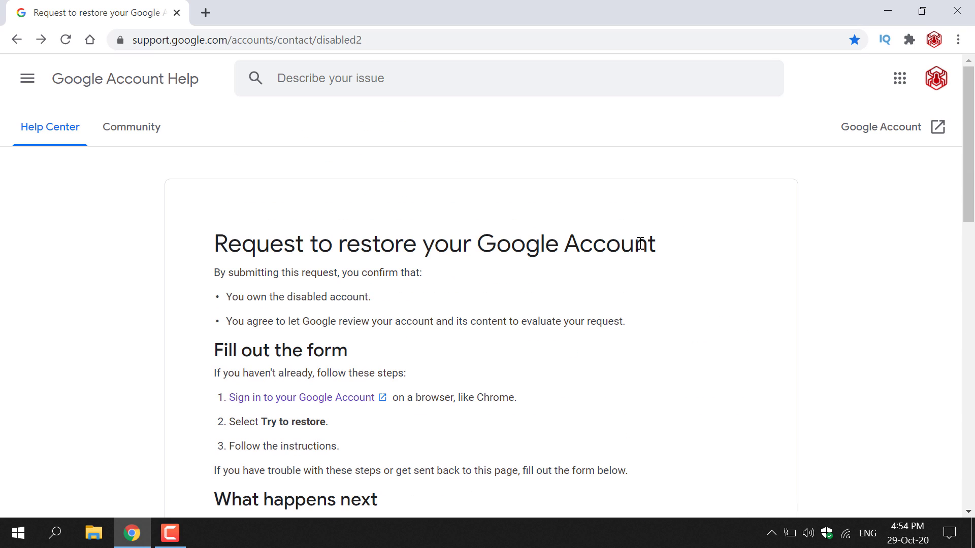